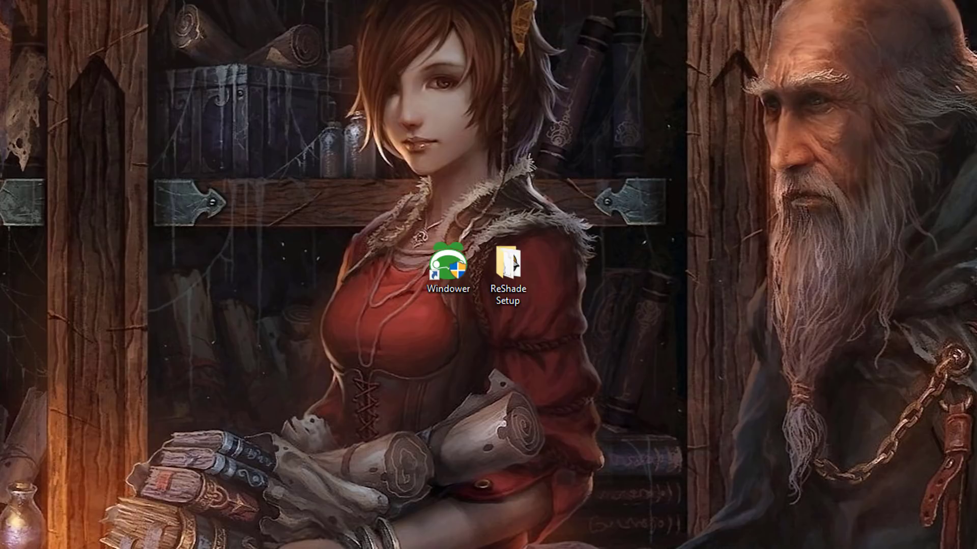
- Run ReShade_Setup_3.1.2.exe and pick pol.exe in the PlayOnlineViewer folder as the game
double_click(499, 270)
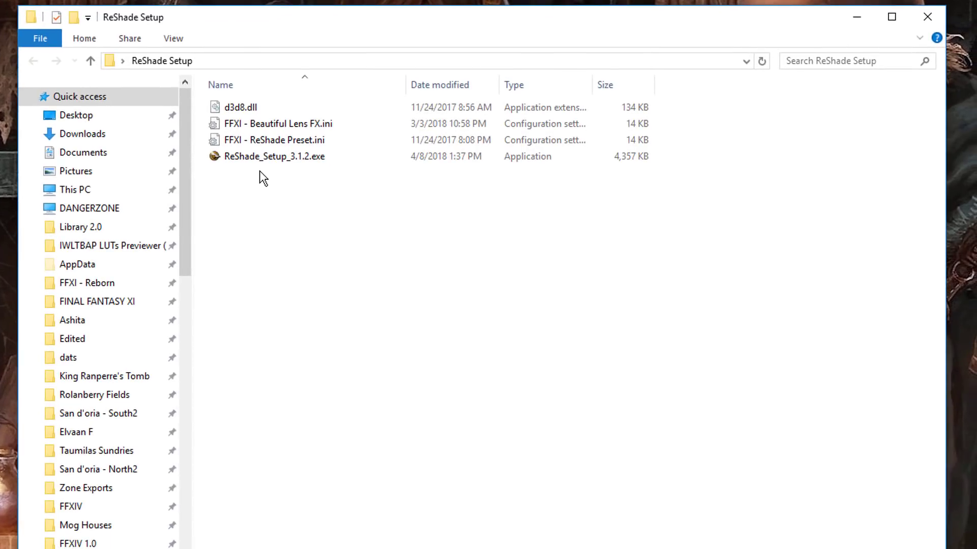
double_click(250, 163)
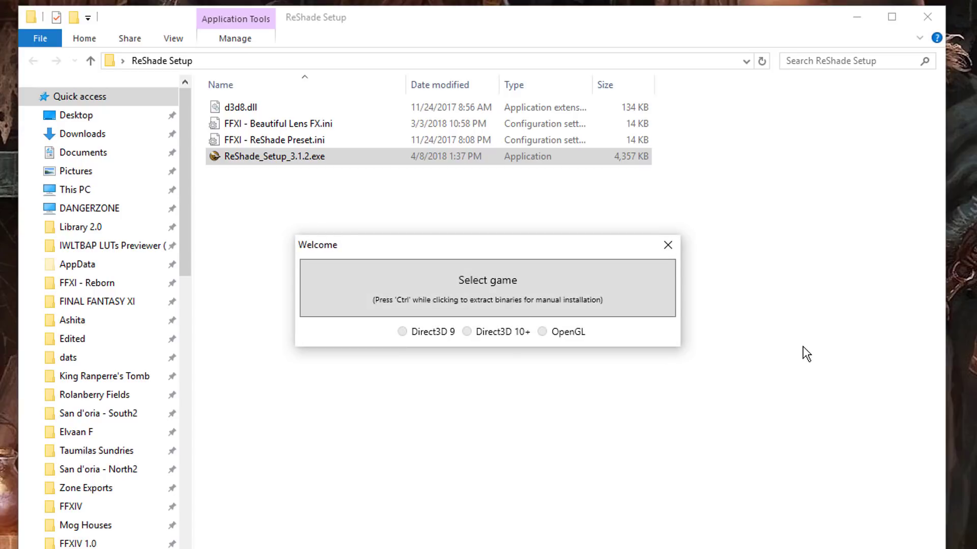
left_click(534, 282)
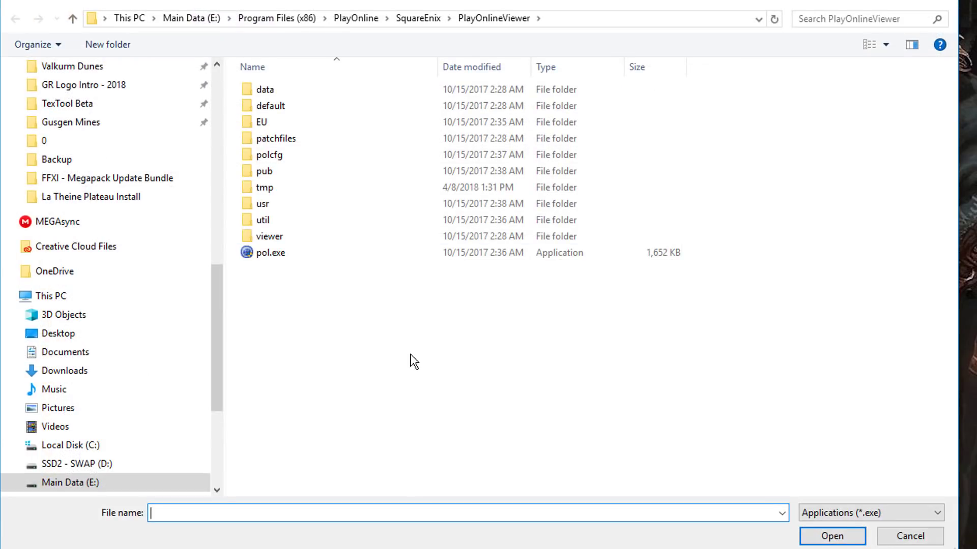
left_click(549, 18)
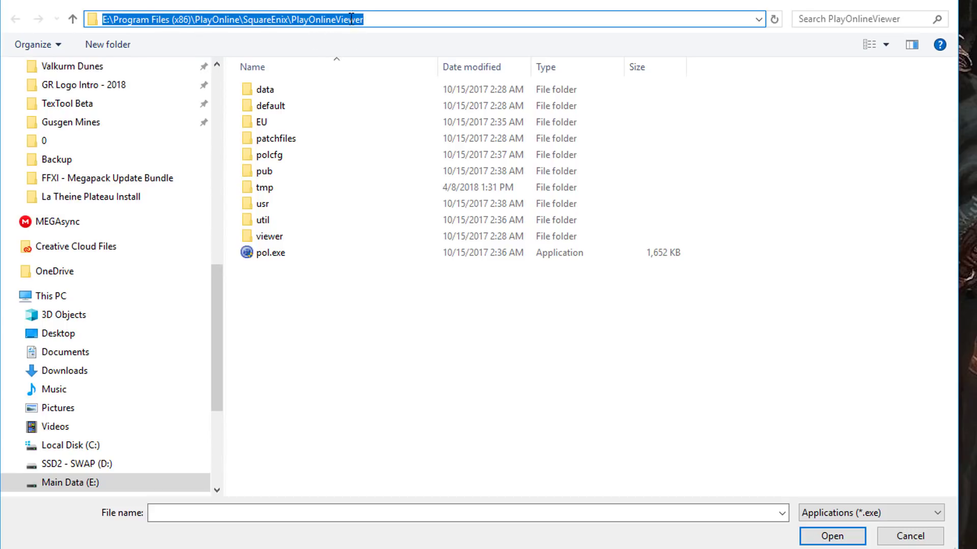
left_click(312, 308)
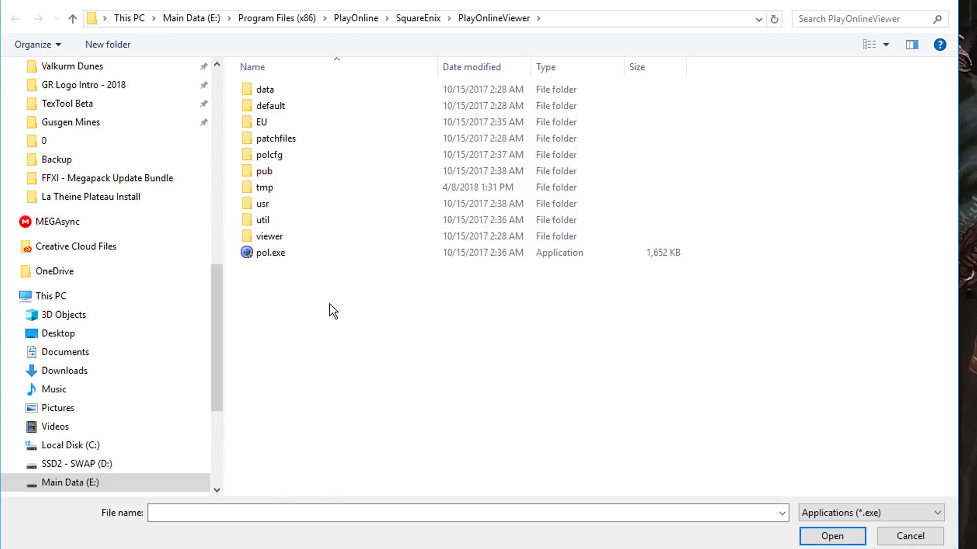
double_click(278, 253)
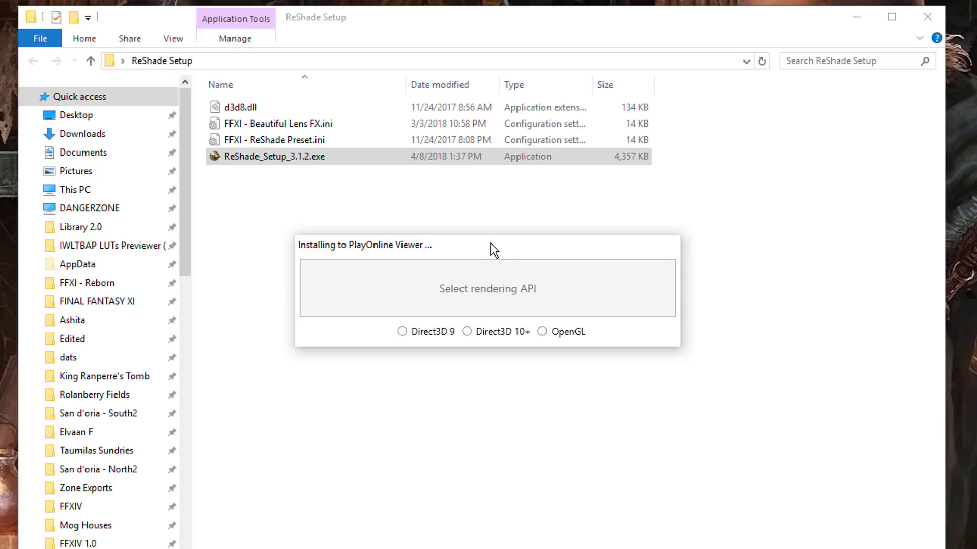
- Install with Direct3D 9, download and keep all standard effect files, then close the Succeeded window
left_click(424, 333)
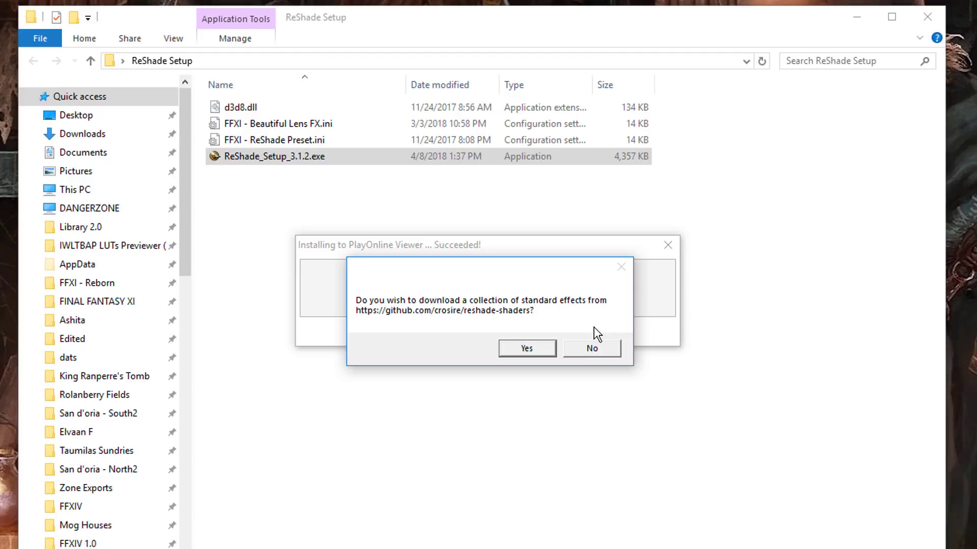
left_click(525, 350)
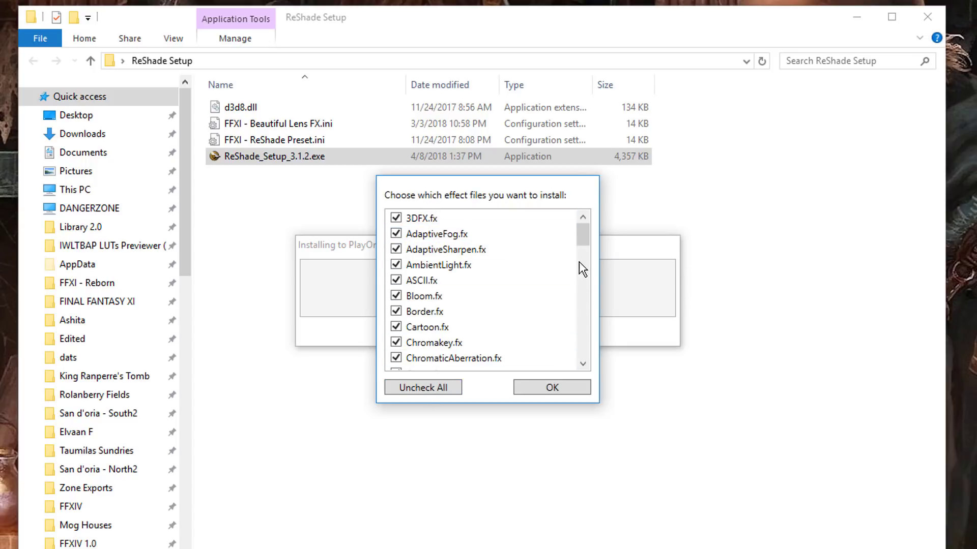
left_click(572, 389)
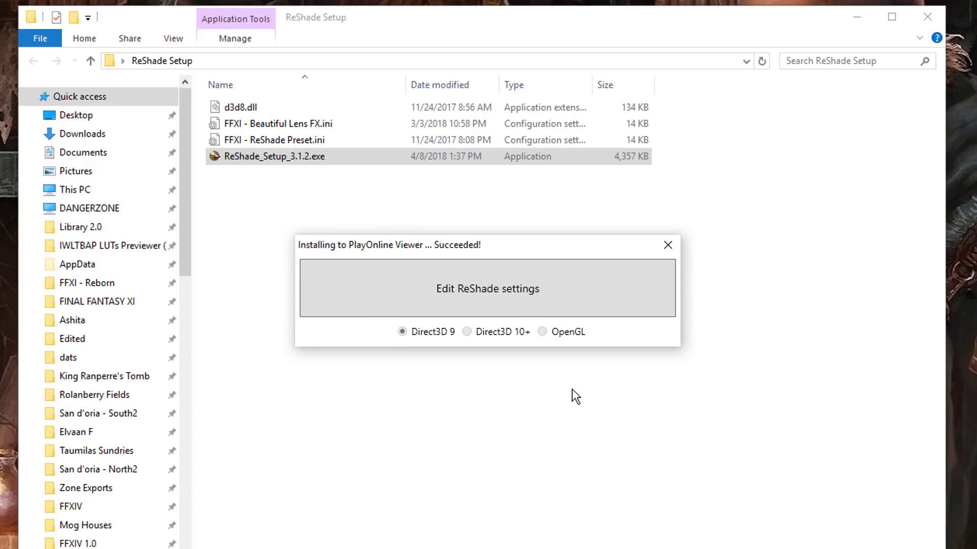
left_click(667, 246)
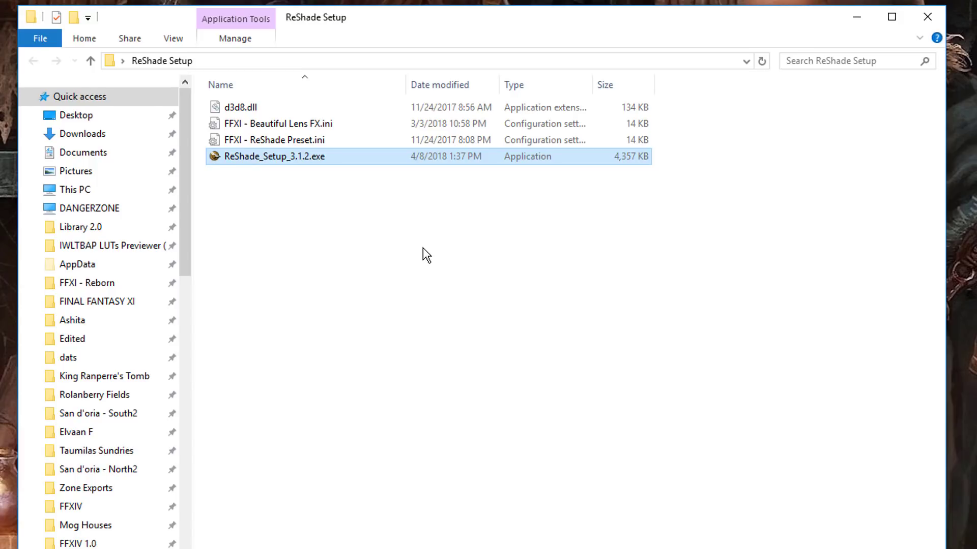
- Copy d3d8.dll, FFXI - Beautiful Lens FX.ini and FFXI - ReShade Preset.ini into PlayOnlineViewer
left_click(254, 108)
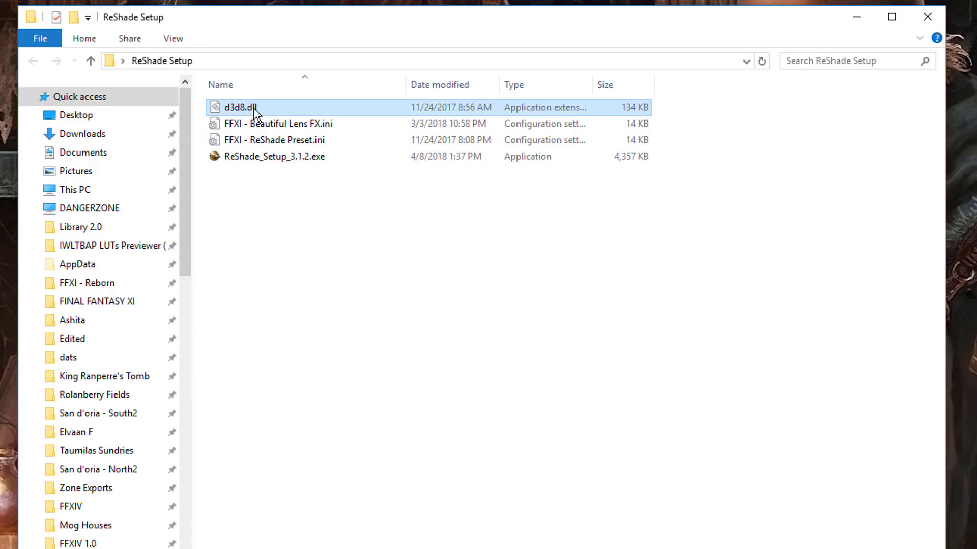
left_click(269, 133, "shift")
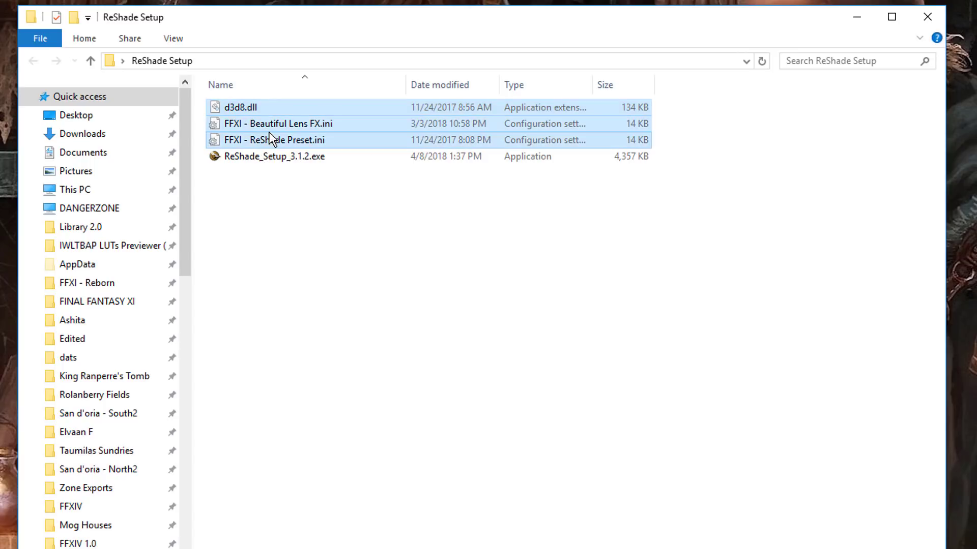
right_click(271, 142)
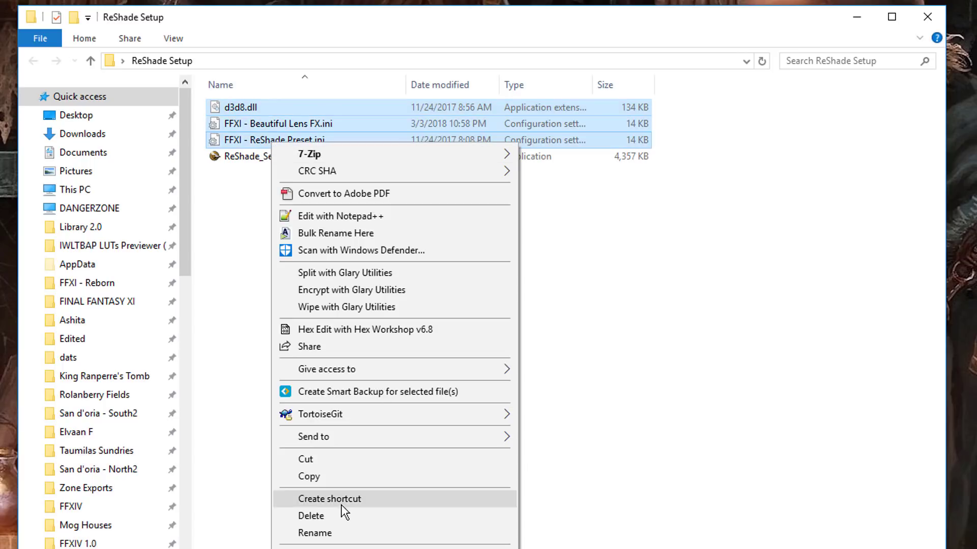
left_click(349, 477)
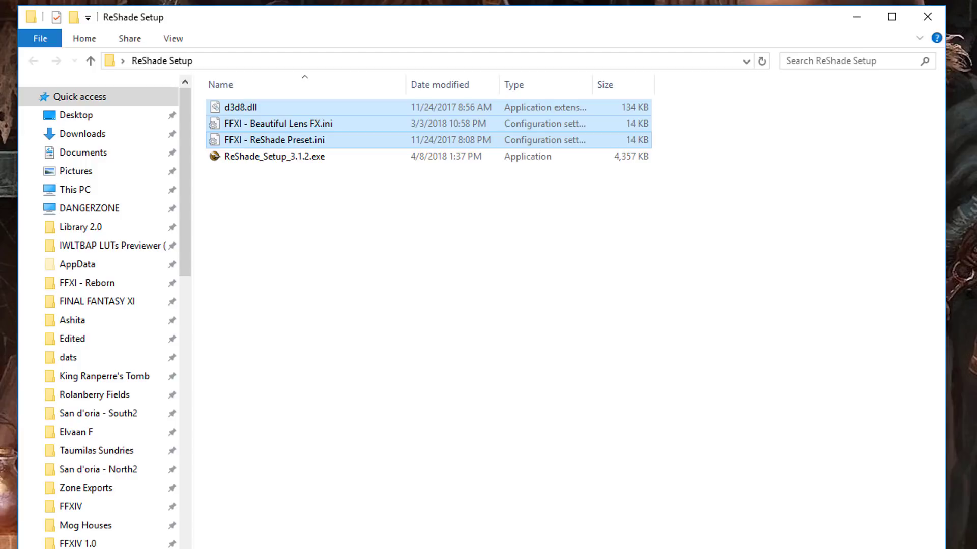
key("alt+Tab")
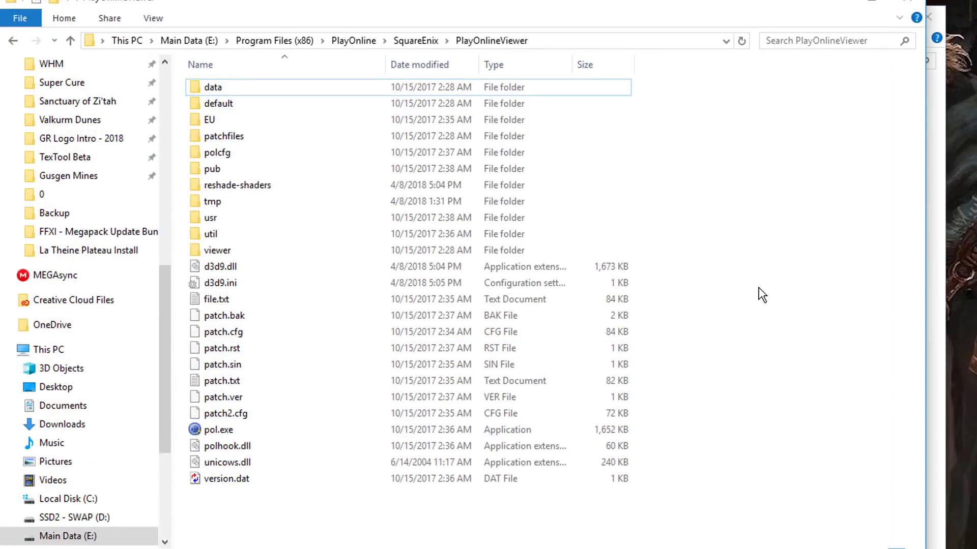
left_click(534, 39)
left_click(538, 40)
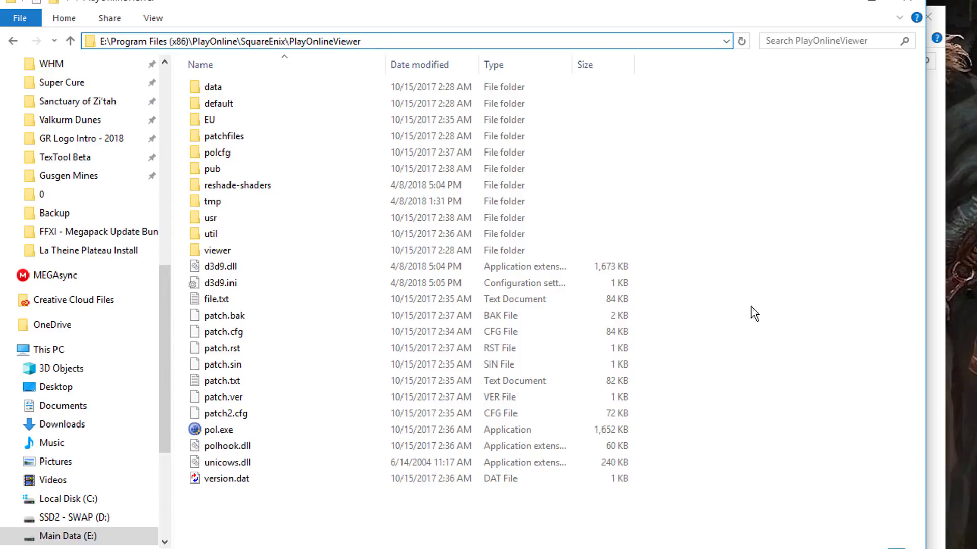
right_click(764, 362)
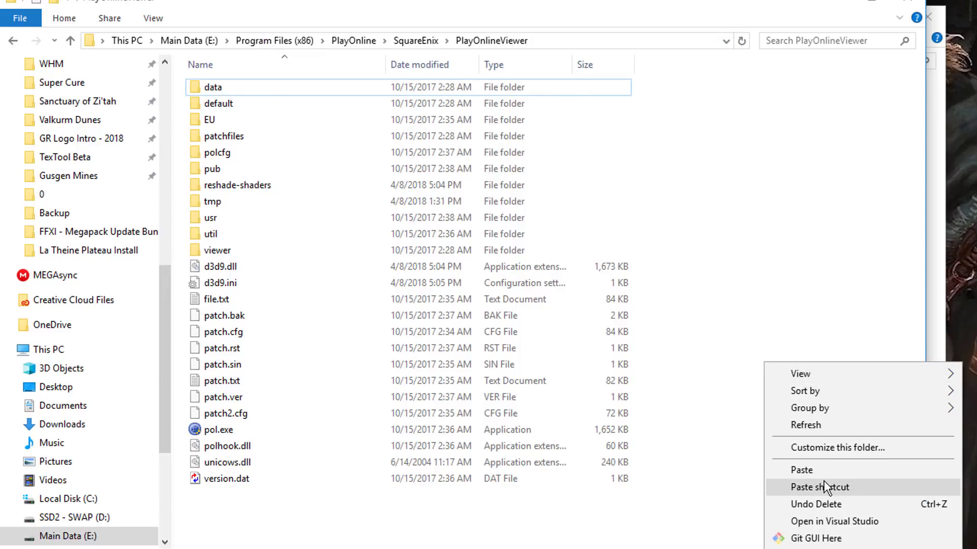
left_click(834, 472)
left_click(804, 306)
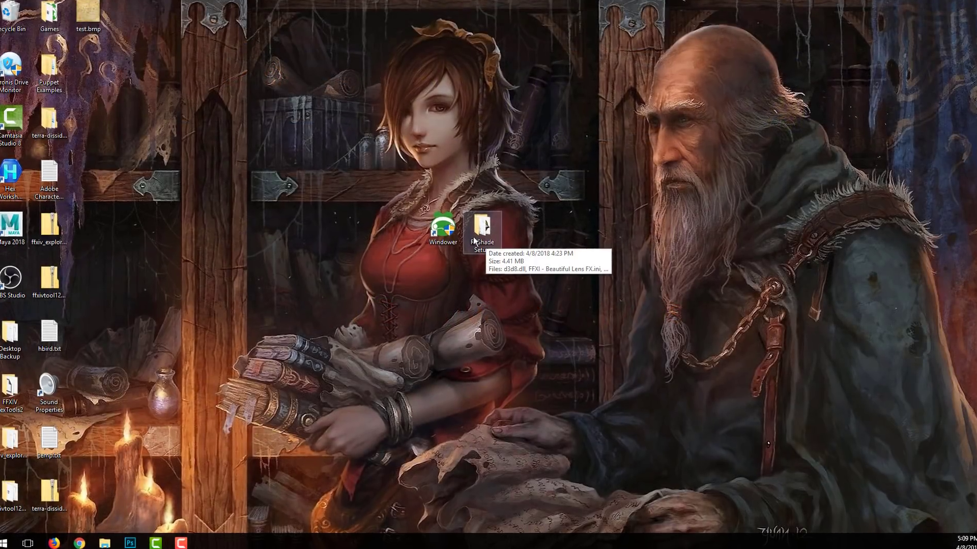
- Relaunch the ReShade installer and browse to E:\Program Files (x86)\Windower4\xiloader.exe as the game
double_click(484, 235)
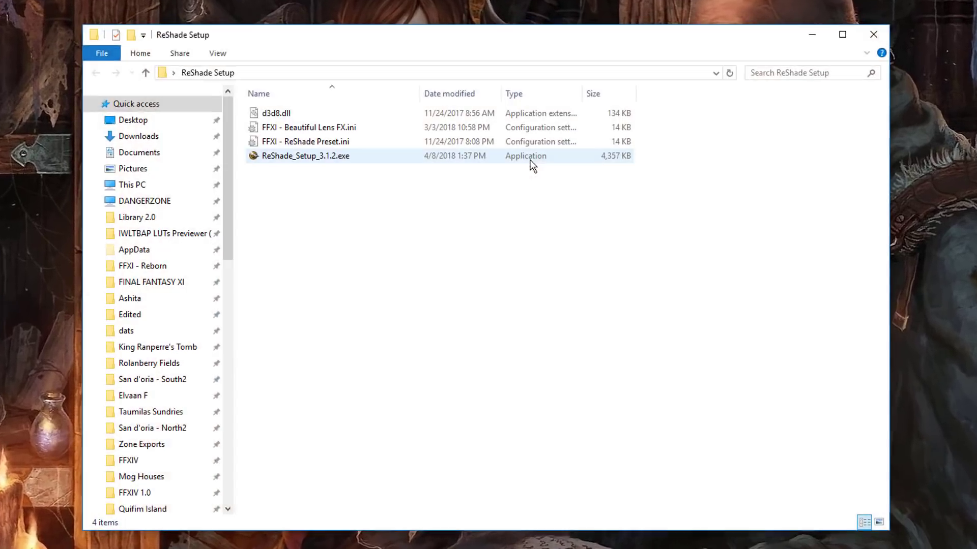
double_click(295, 149)
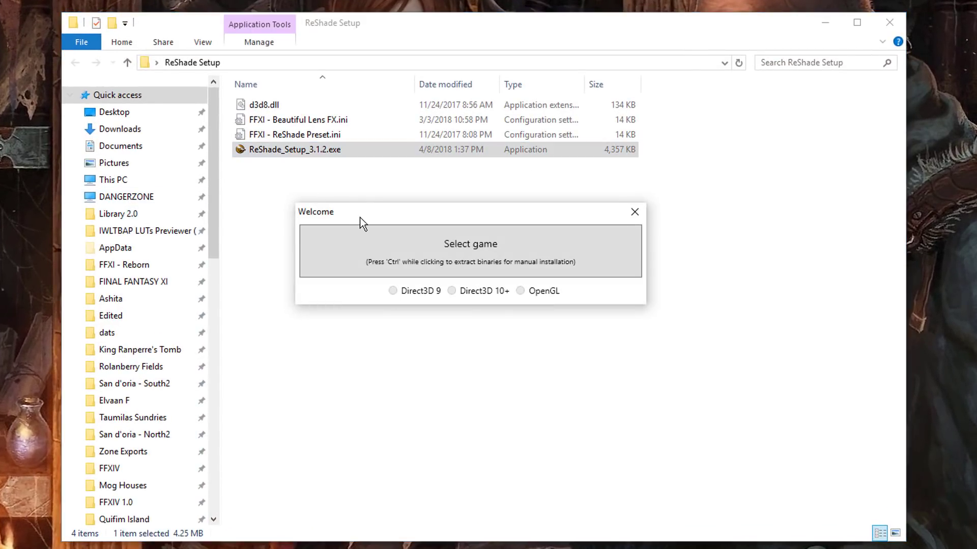
left_click(490, 248)
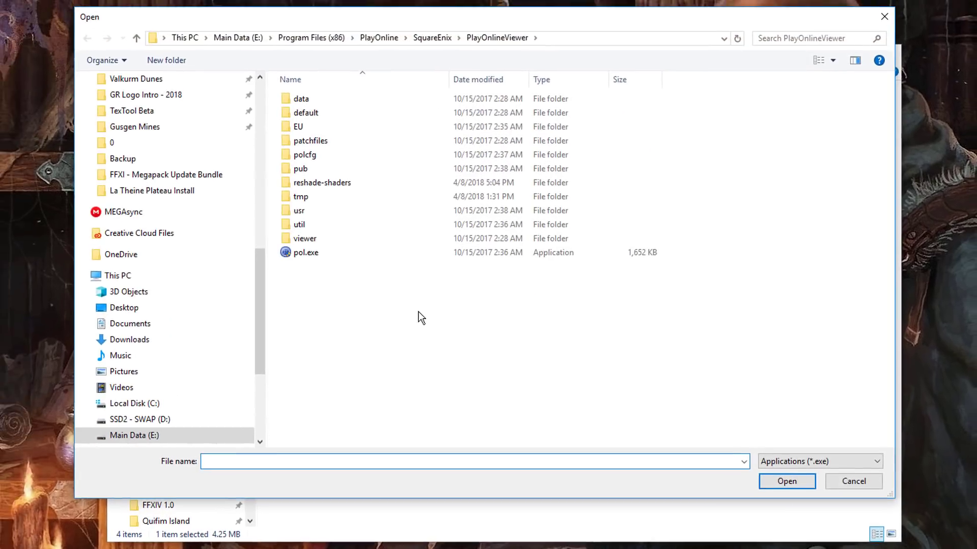
left_click(241, 41)
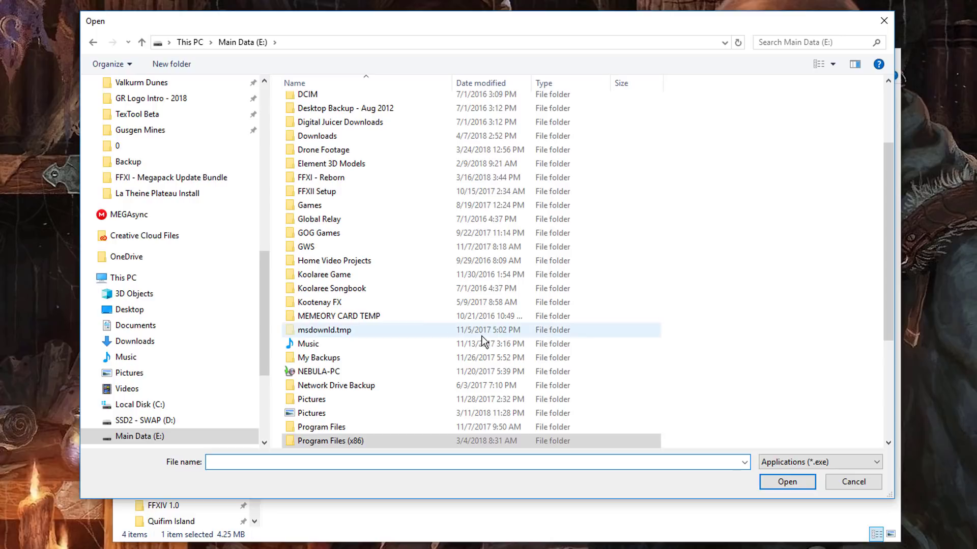
scroll(422, 320, "down", 3)
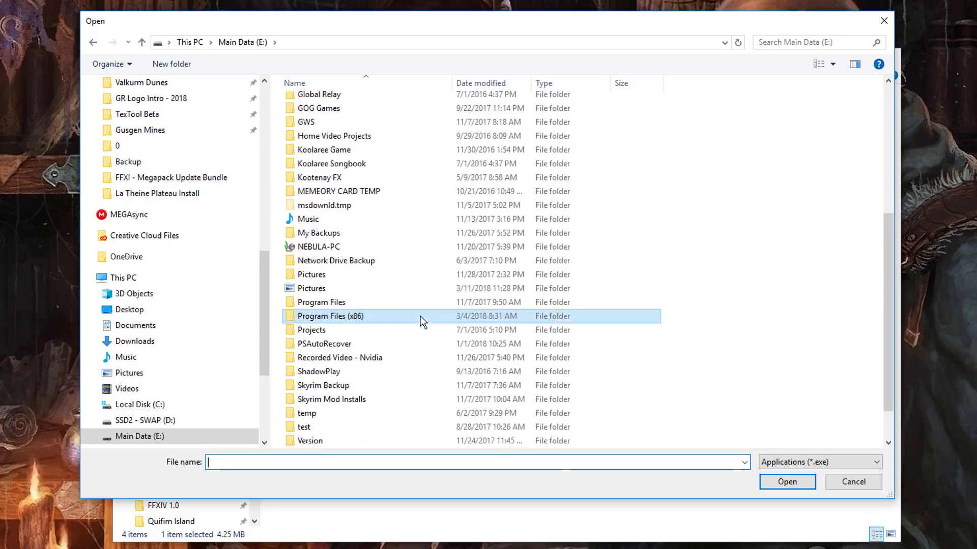
double_click(352, 321)
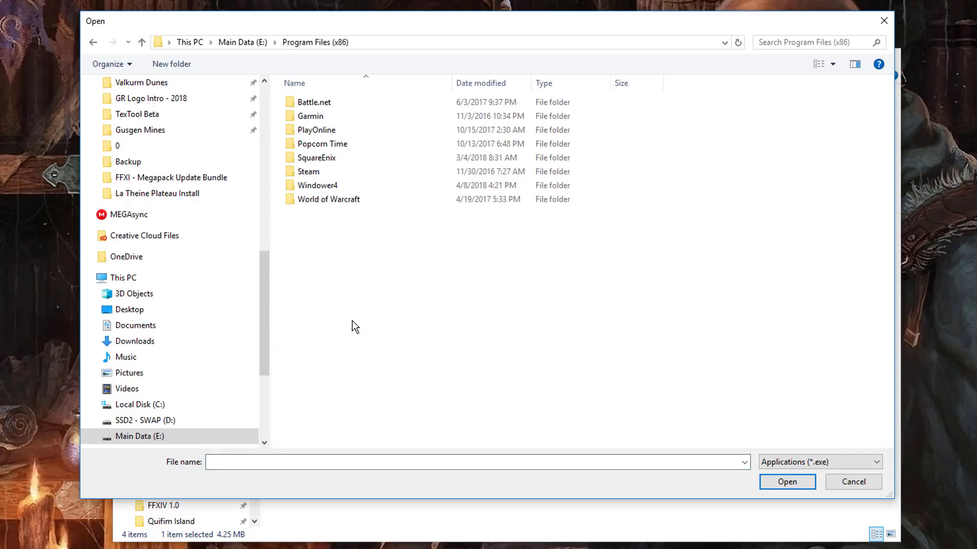
double_click(319, 185)
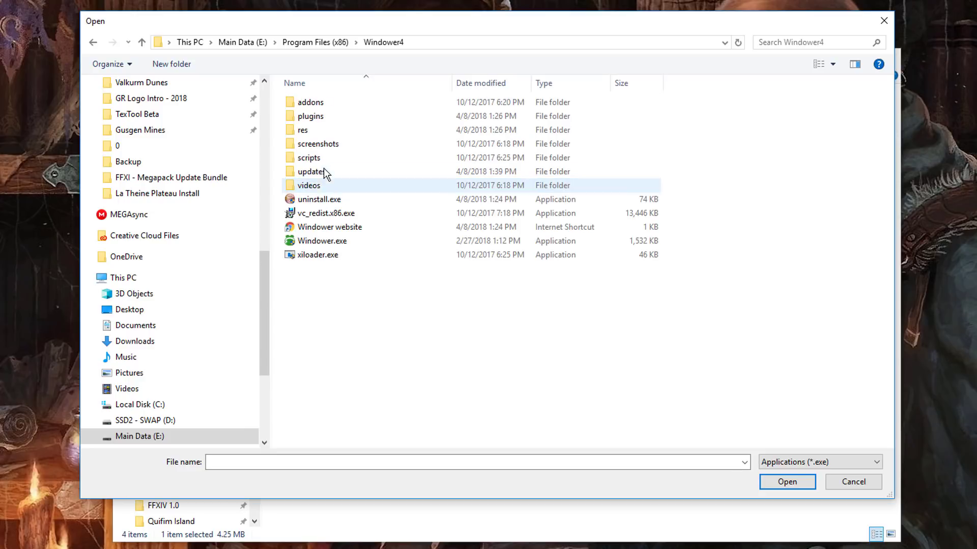
left_click(337, 257)
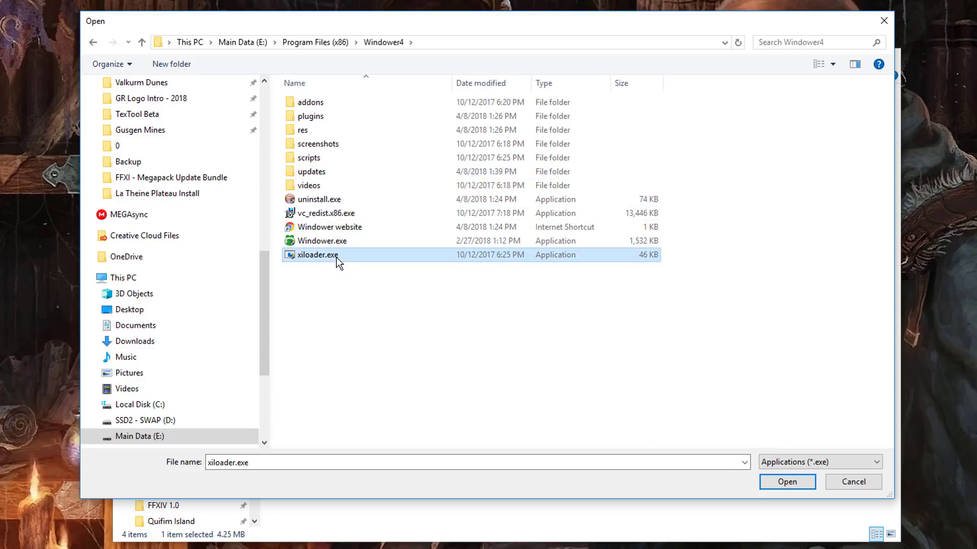
- Confirm xiloader.exe, install with Direct3D 9 and all standard effect files, then close the installer
left_click(795, 488)
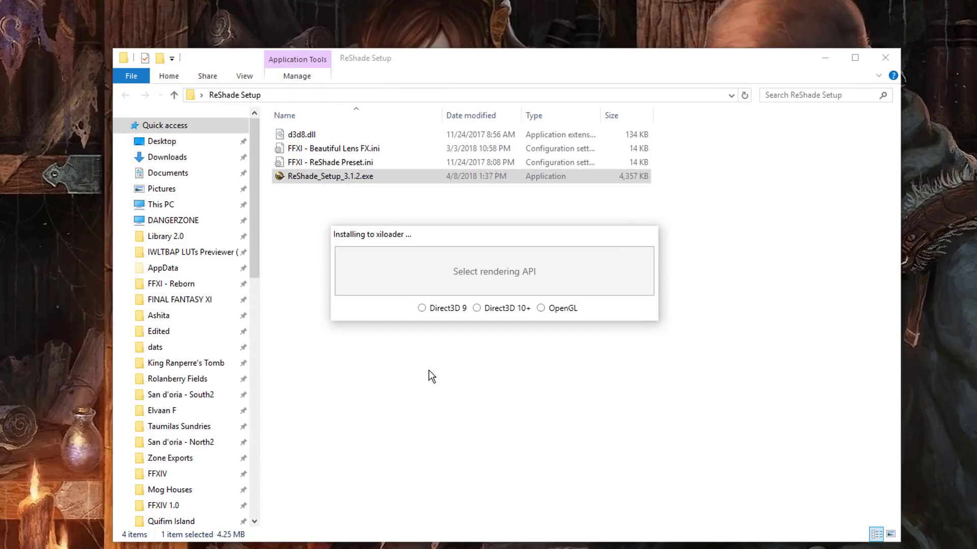
left_click(441, 309)
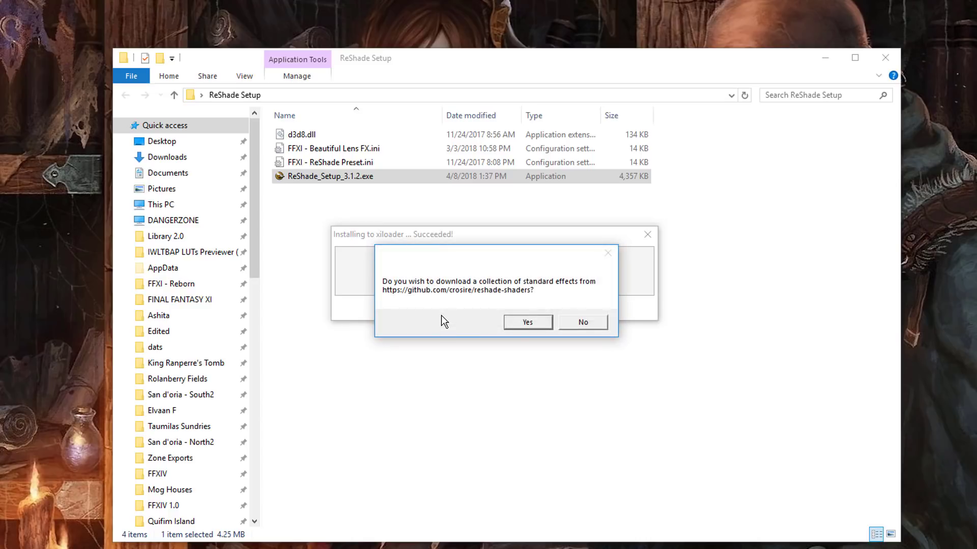
left_click(530, 324)
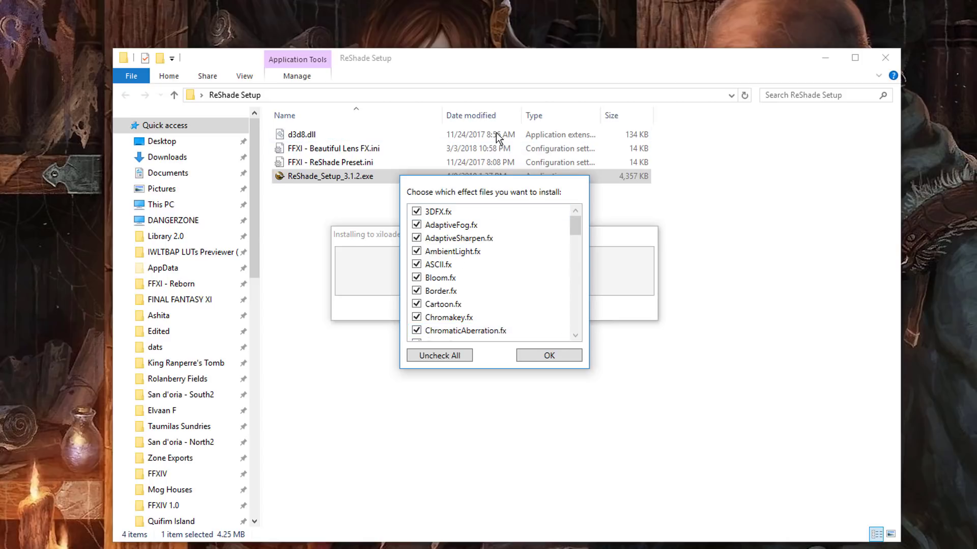
left_click(561, 358)
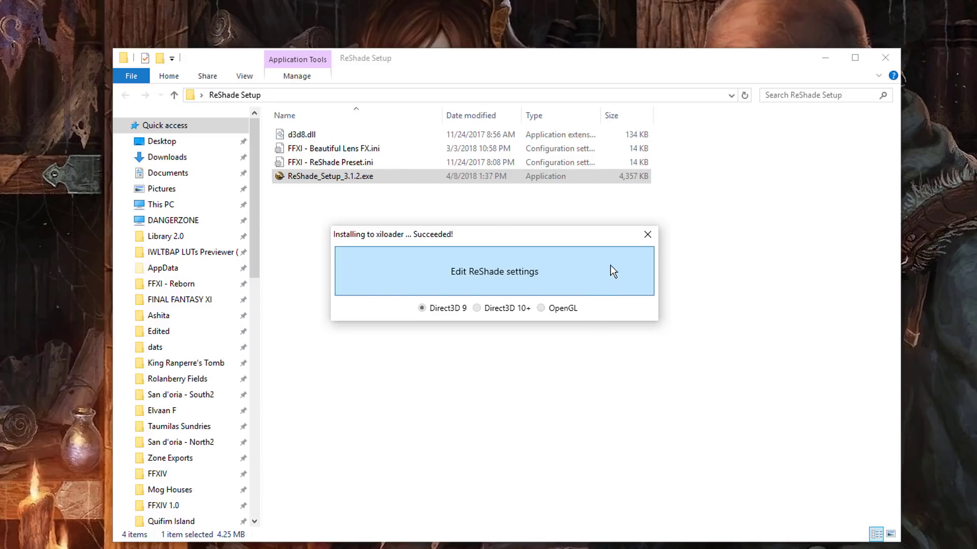
left_click(647, 234)
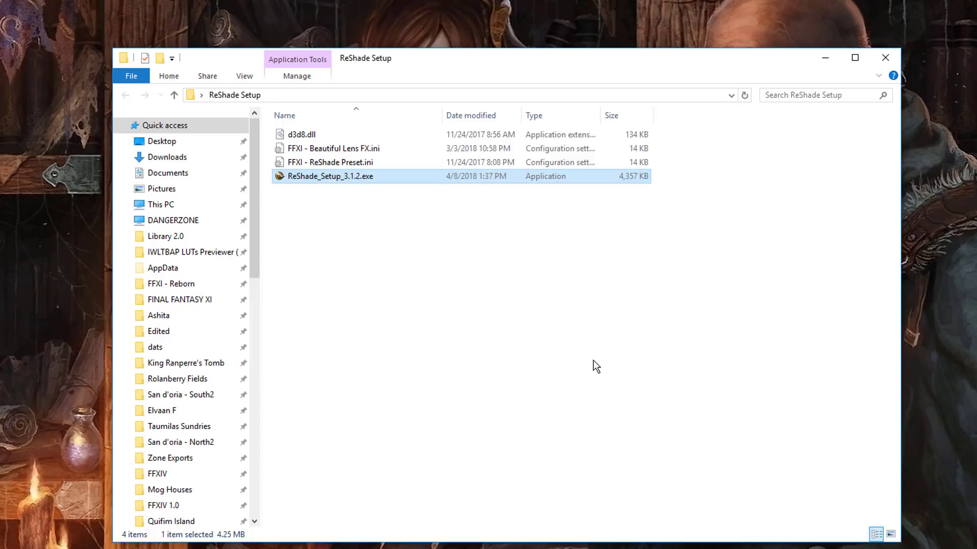
- Paste d3d8.dll and both FFXI preset .ini files into Windower4, bringing it to 22 items
left_click(320, 135)
left_click(342, 164, "shift")
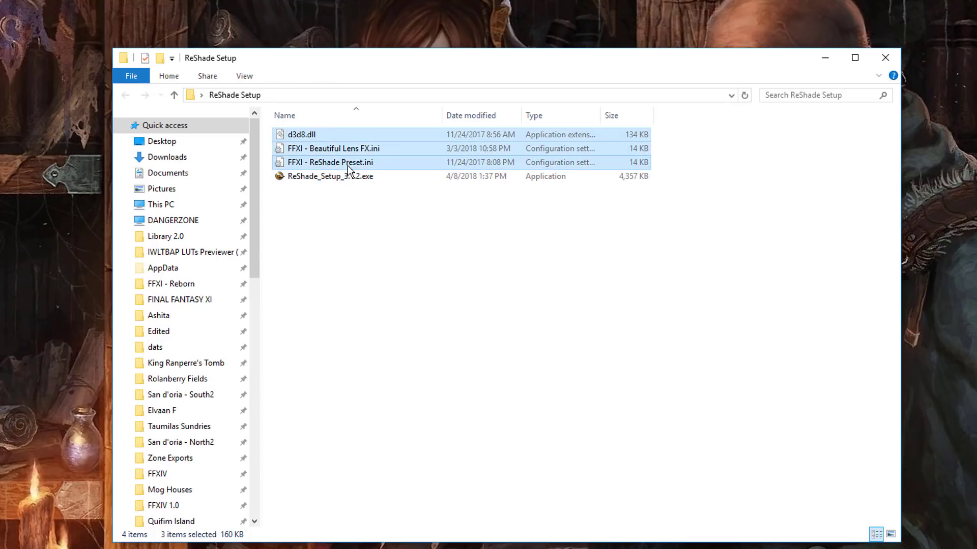
right_click(348, 164)
left_click(398, 453)
key("alt+Tab")
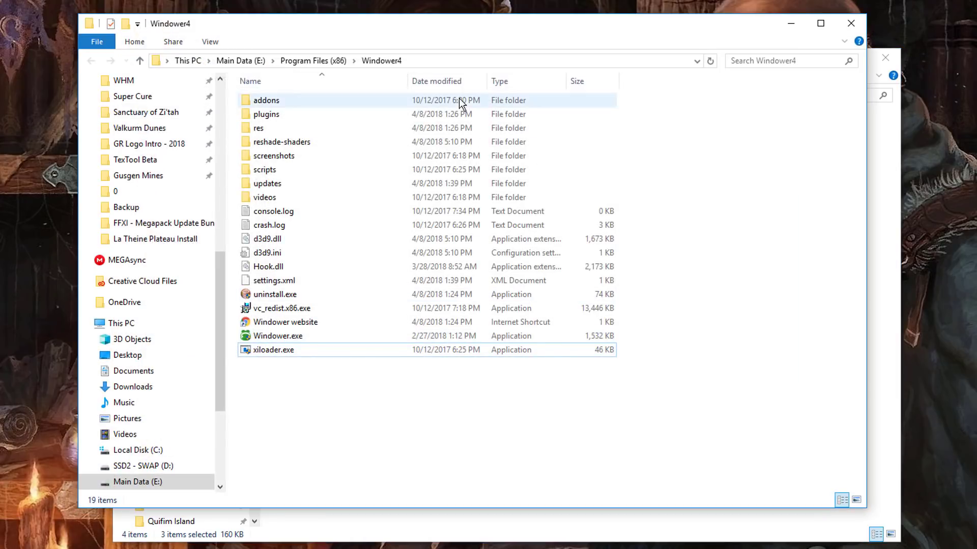
right_click(683, 330)
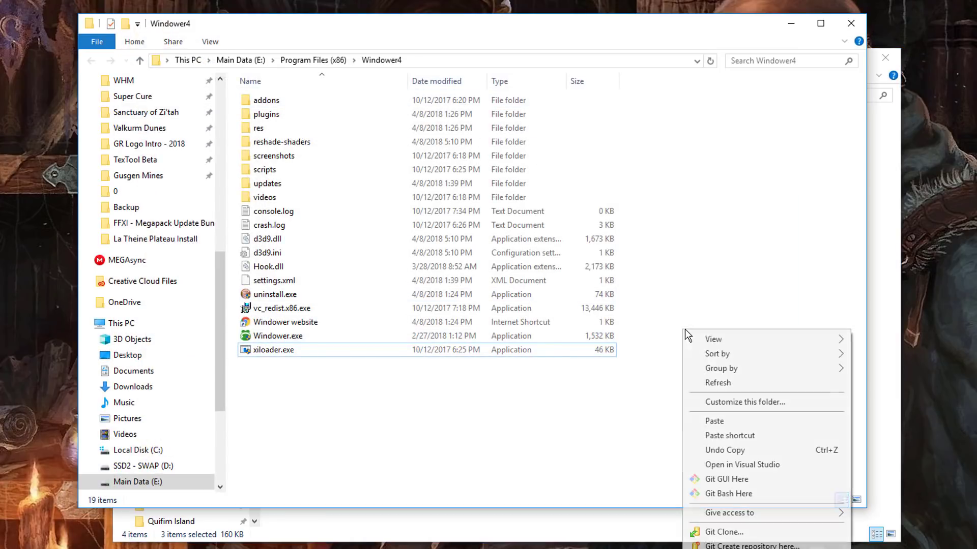
left_click(718, 426)
left_click(719, 315)
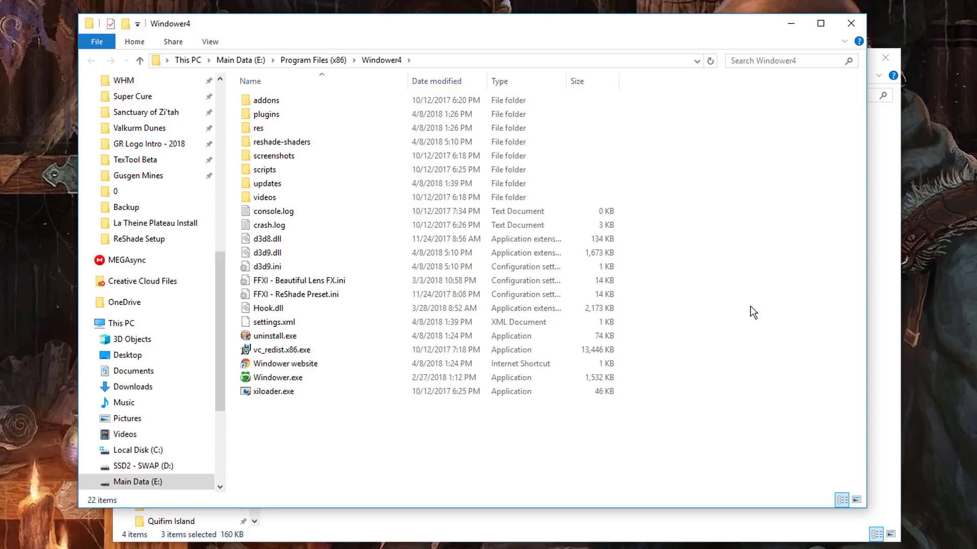
- Close the Windower4 and ReShade Setup folder windows
left_click(850, 23)
left_click(885, 57)
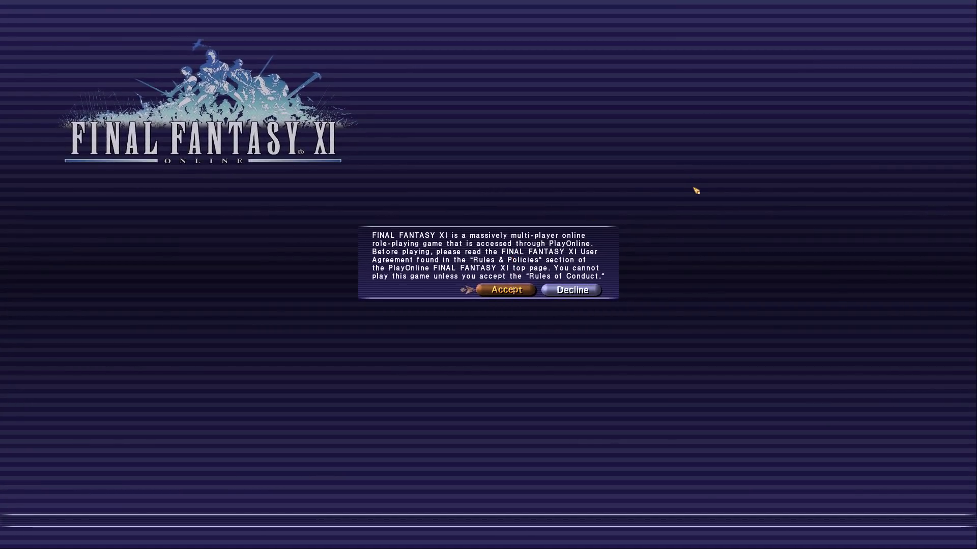
- In the in-game ReShade overlay, choose FFXI - Beautiful Lens FX.ini as the preset
key("Home")
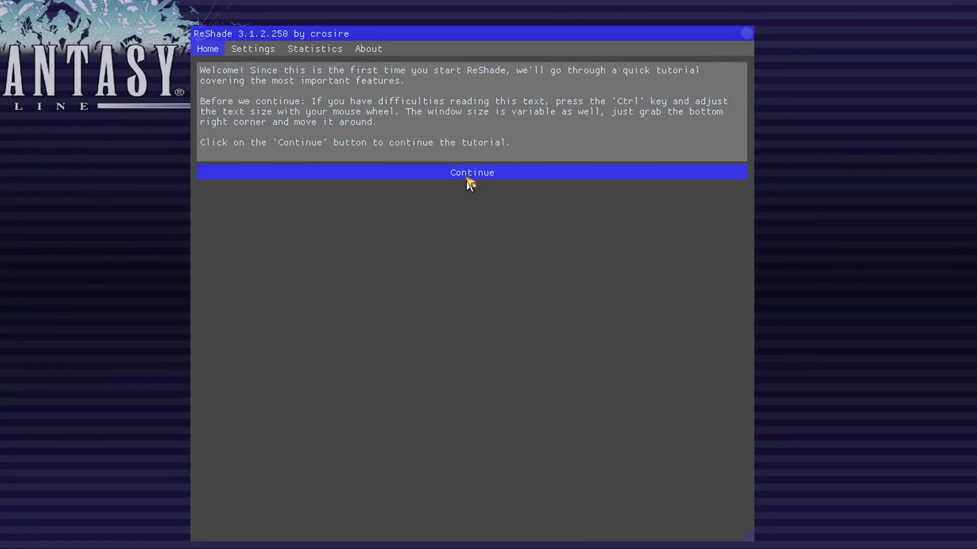
left_click(469, 173)
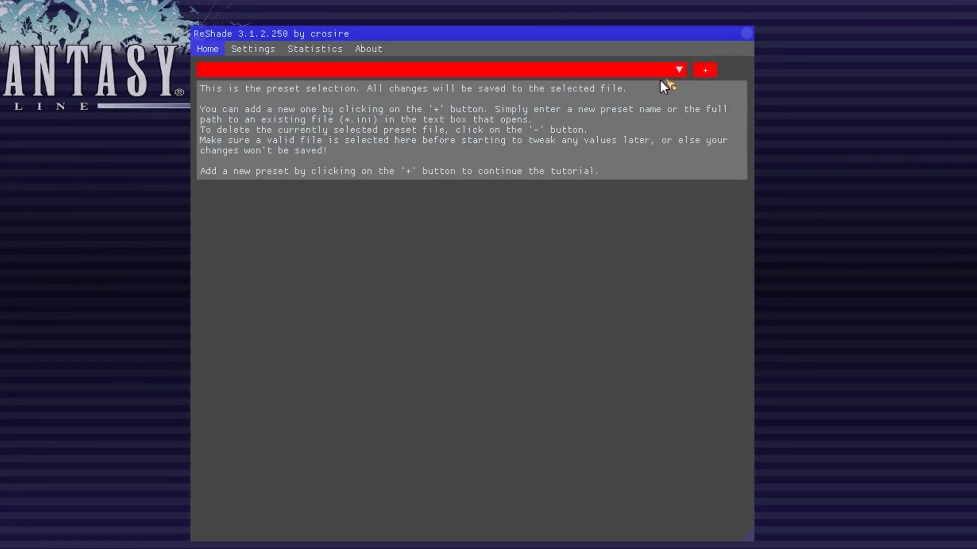
left_click(680, 72)
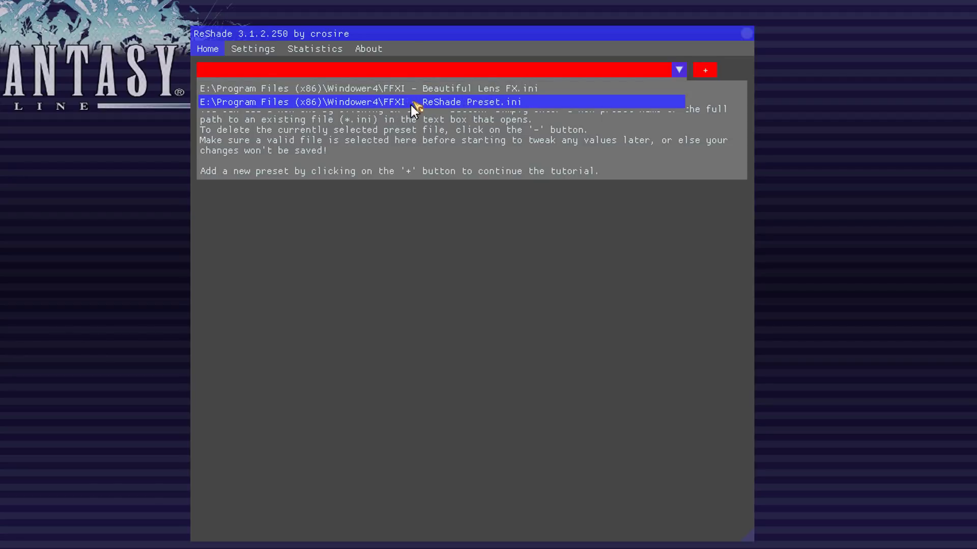
left_click(464, 90)
- Finish the remaining tutorial steps and close the ReShade overlay
left_click(474, 195)
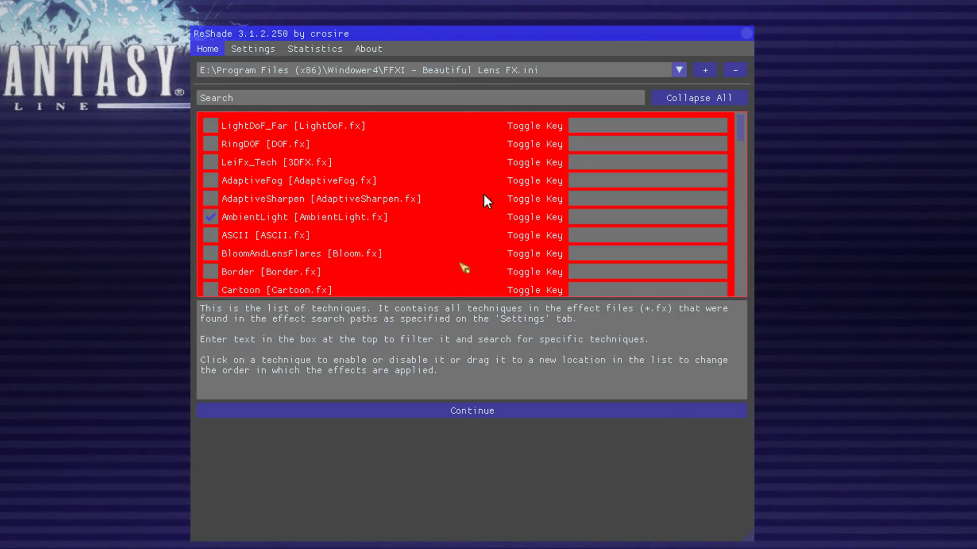
left_click(517, 407)
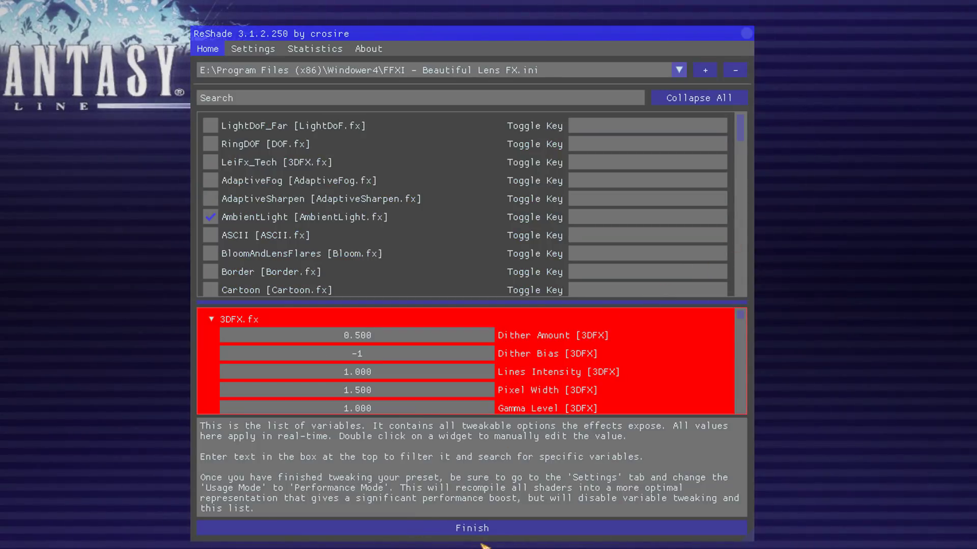
left_click(500, 529)
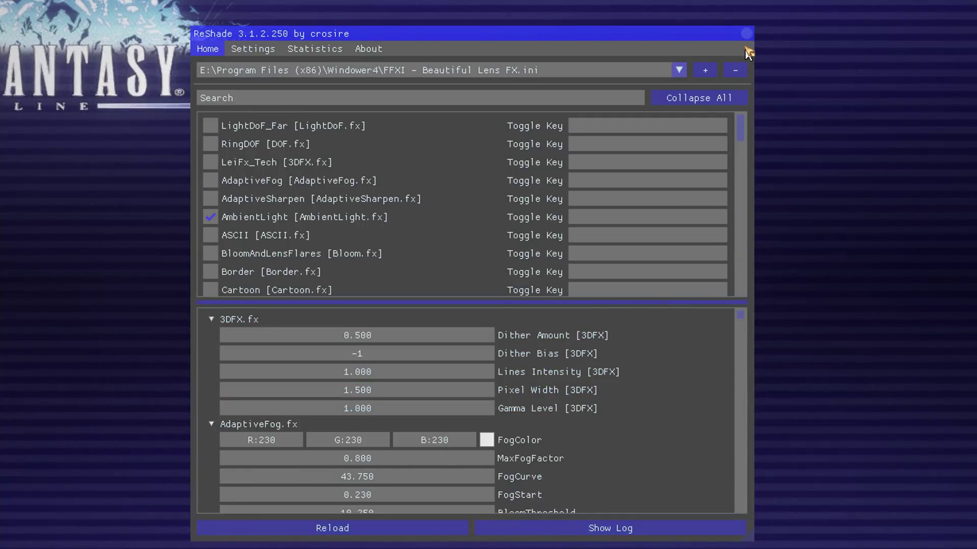
left_click(746, 34)
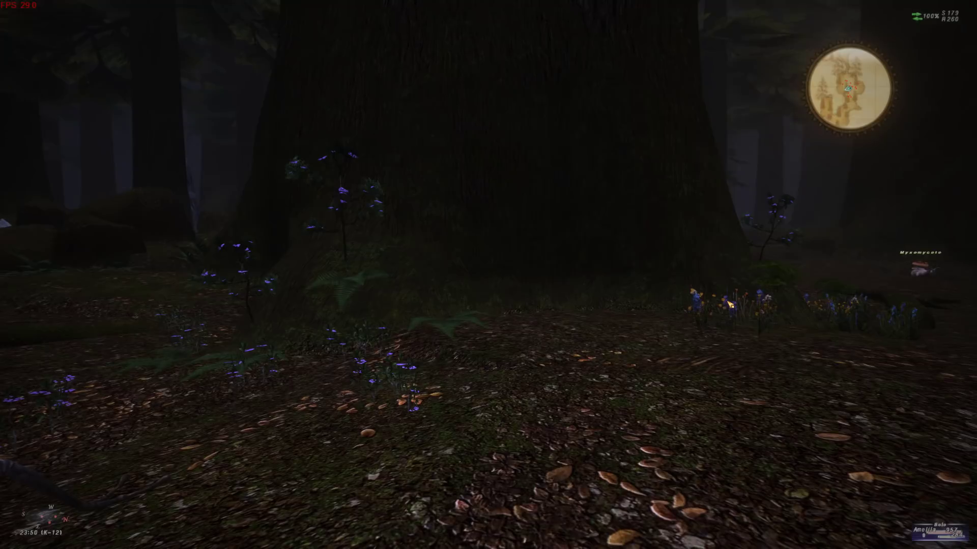
- Bring up the ReShade overlay over the forest zone, listing the Beautiful Lens FX effects
key("Home")
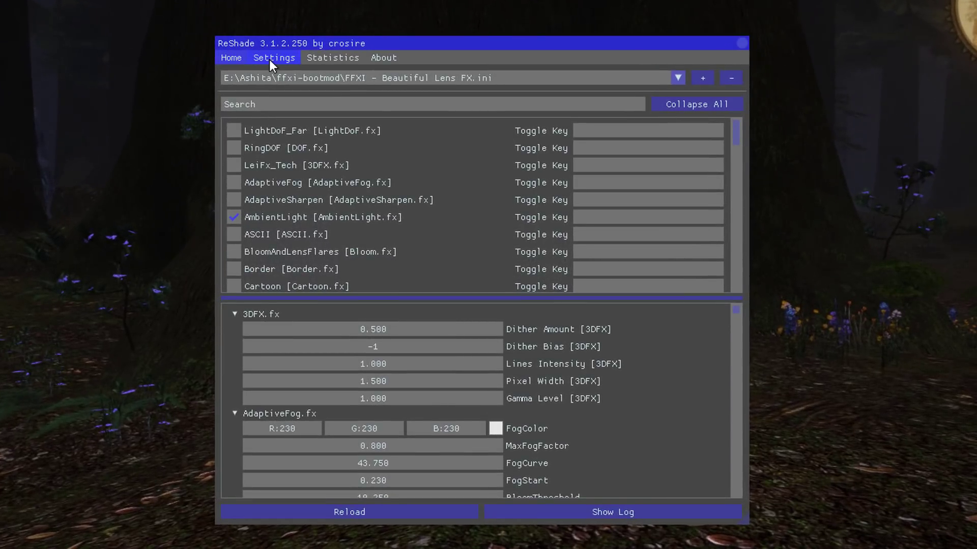
- Assign Shift + F12 as the Effects Toggle Key in ReShade's Settings
left_click(345, 125)
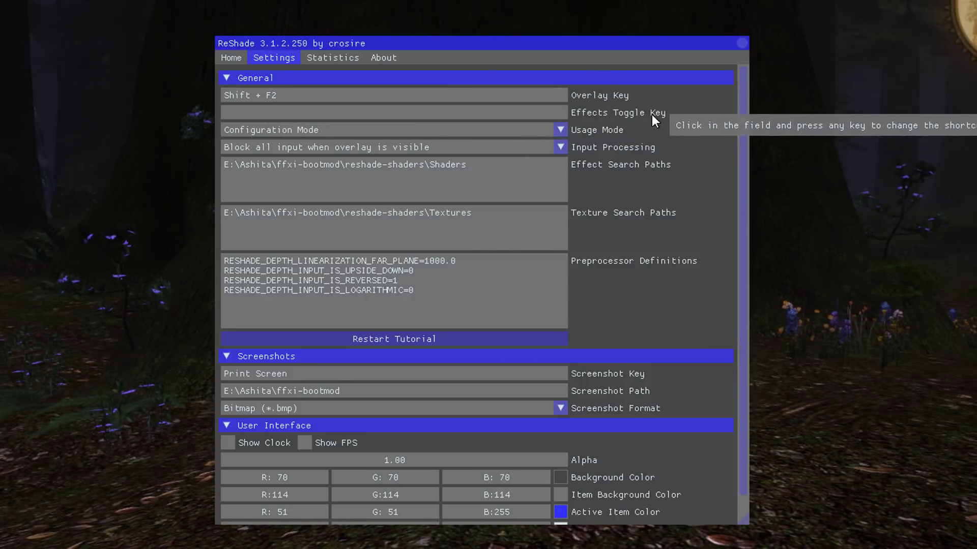
left_click(413, 113)
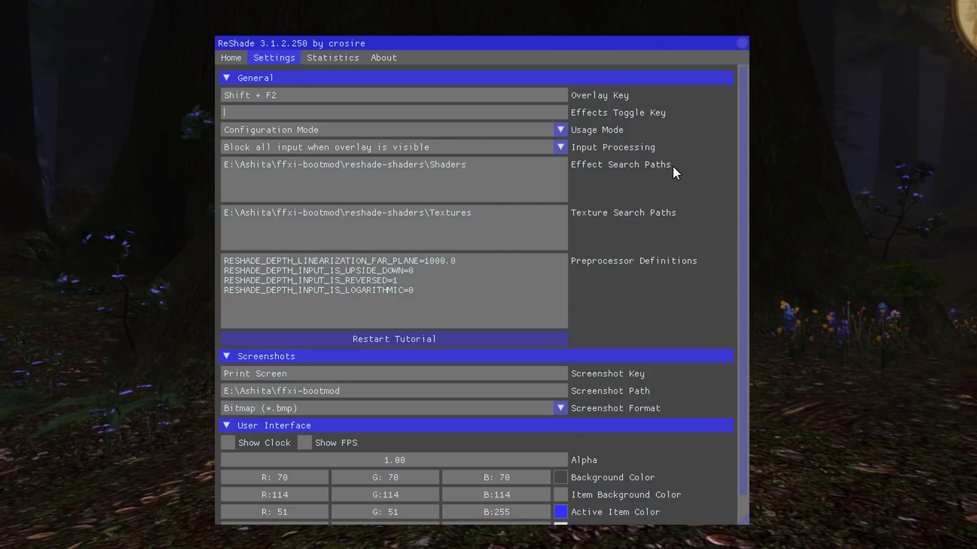
key("shift+F12")
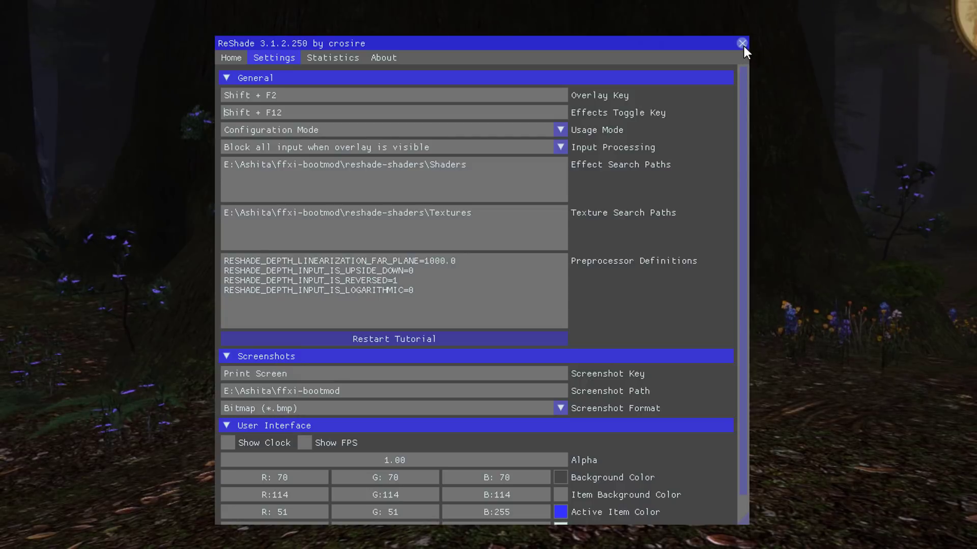